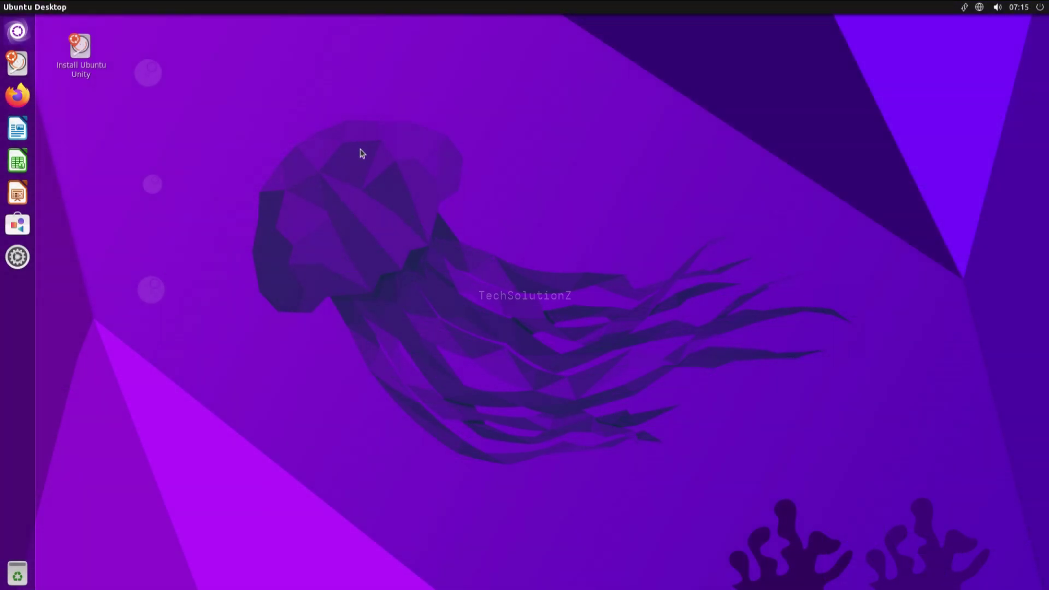
Step: Launch the Ubuntu Unity installer and accept English with the English (US) keyboard layout
{"action": "left_click", "coordinate": [87, 56]}
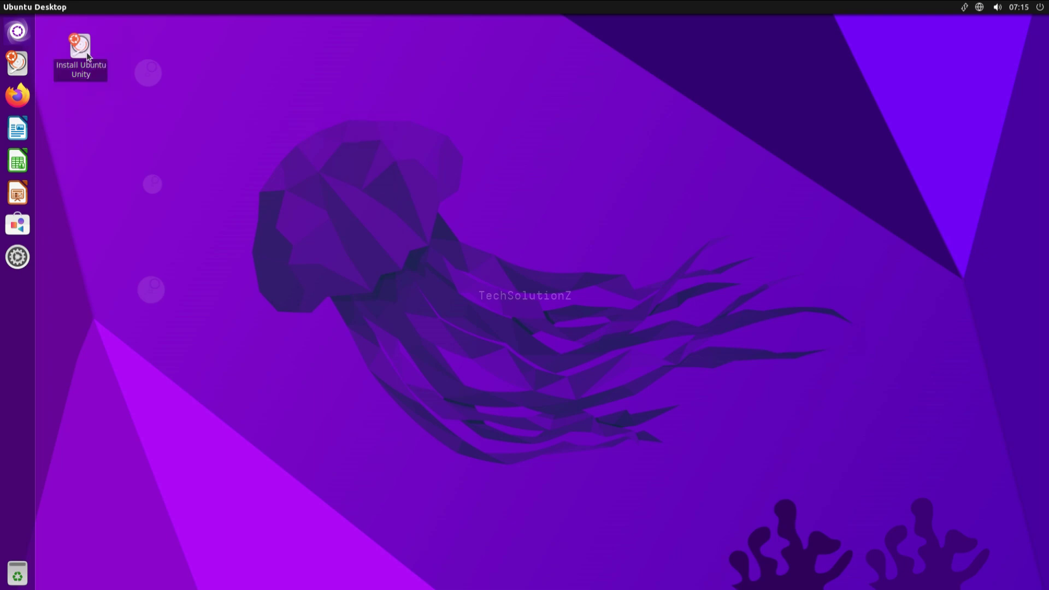
{"action": "right_click", "coordinate": [86, 53]}
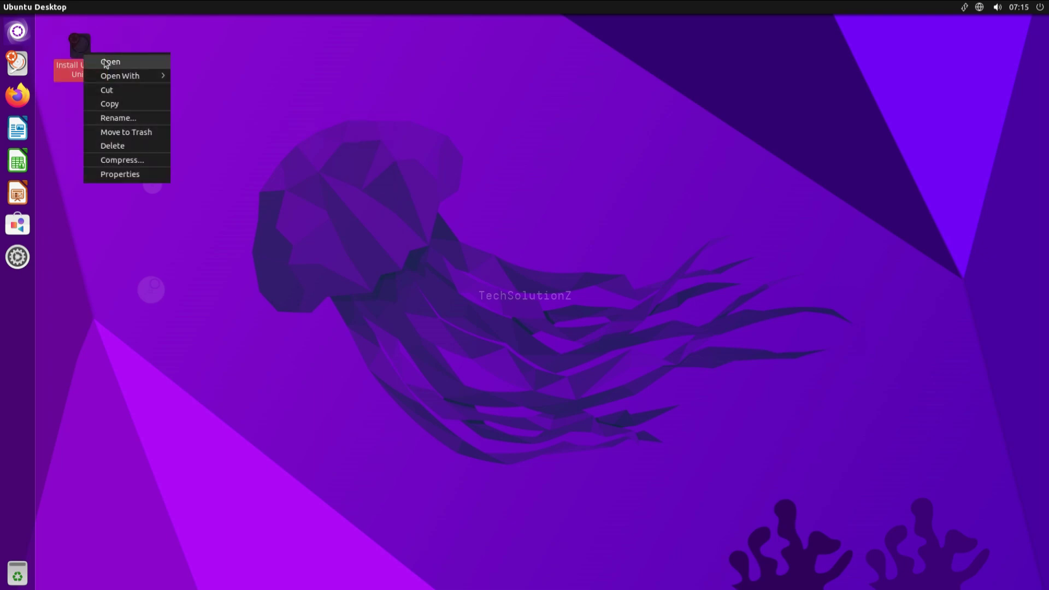
{"action": "left_click", "coordinate": [104, 60]}
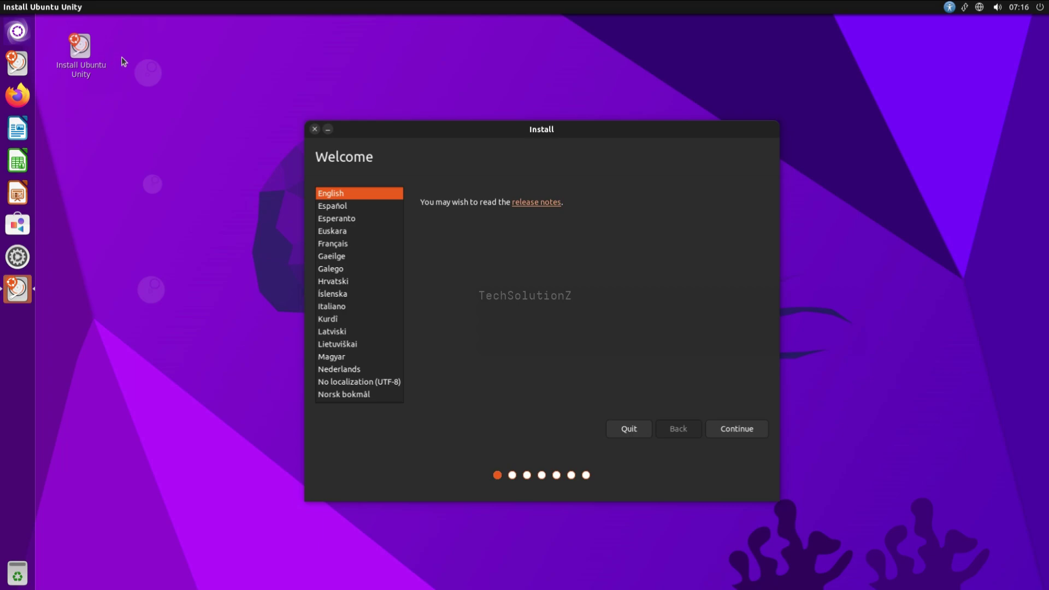
{"action": "left_click", "coordinate": [725, 435]}
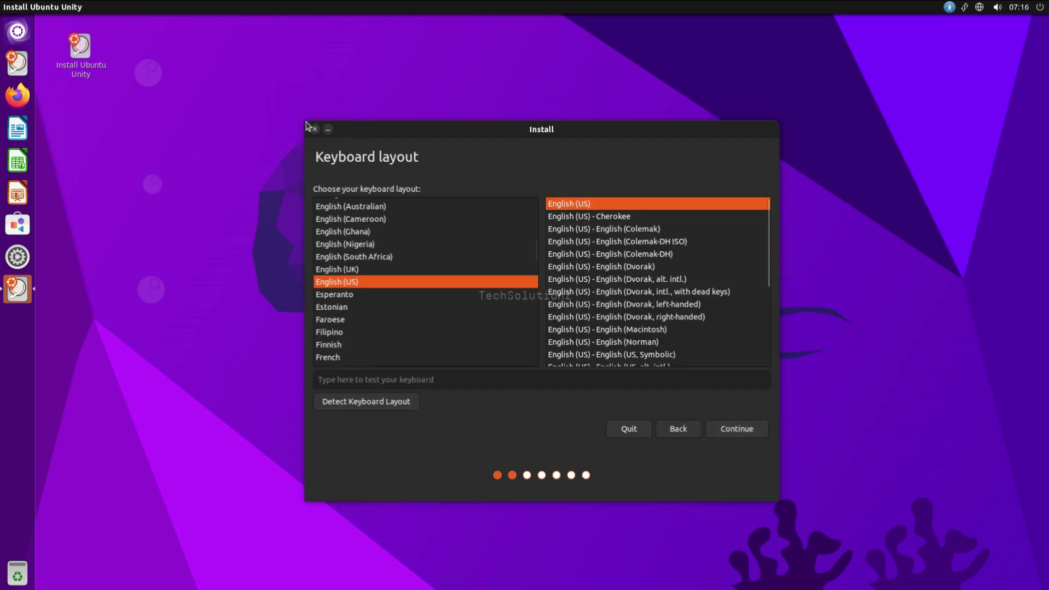
{"action": "left_click", "coordinate": [730, 433]}
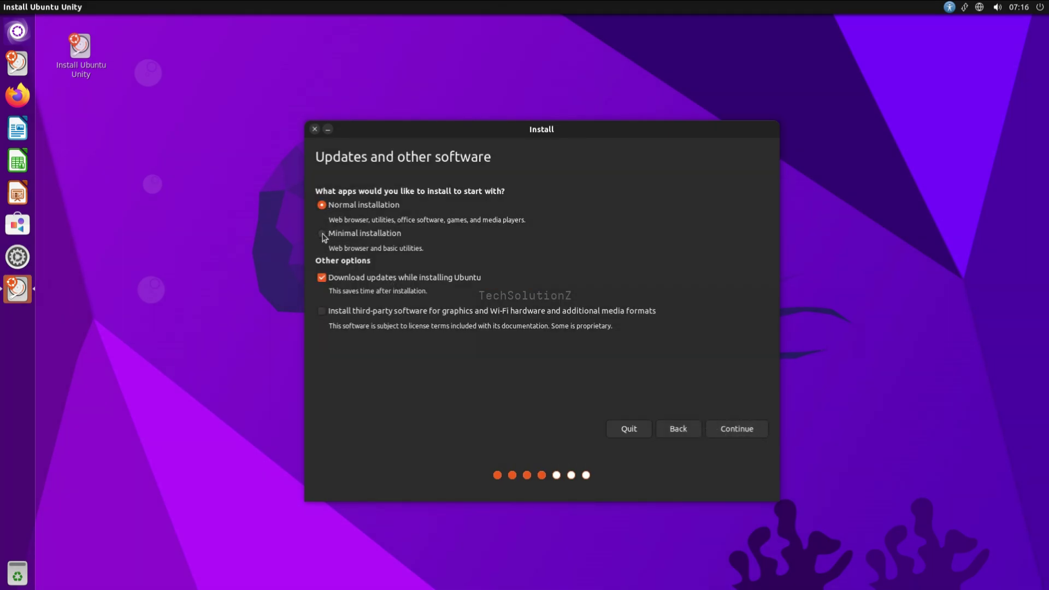
Step: Choose Minimal installation without downloading updates, and proceed to the installation type choices
{"action": "left_click", "coordinate": [322, 235]}
{"action": "left_click", "coordinate": [322, 277]}
{"action": "left_click", "coordinate": [726, 430]}
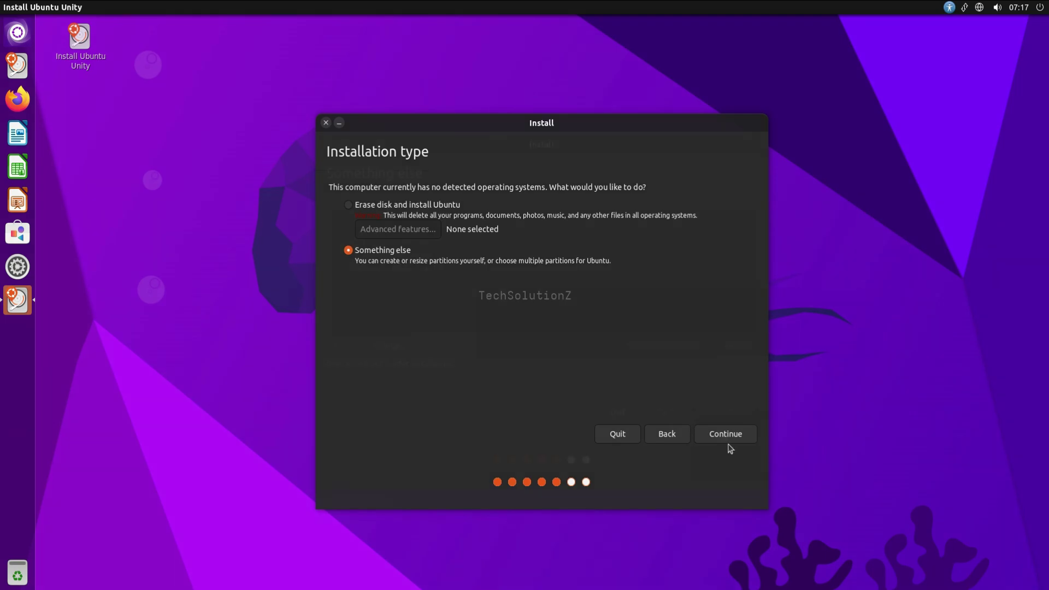
Step: Create a new partition table on /dev/sda and a 512 MB EFI System Partition
{"action": "left_click", "coordinate": [724, 434]}
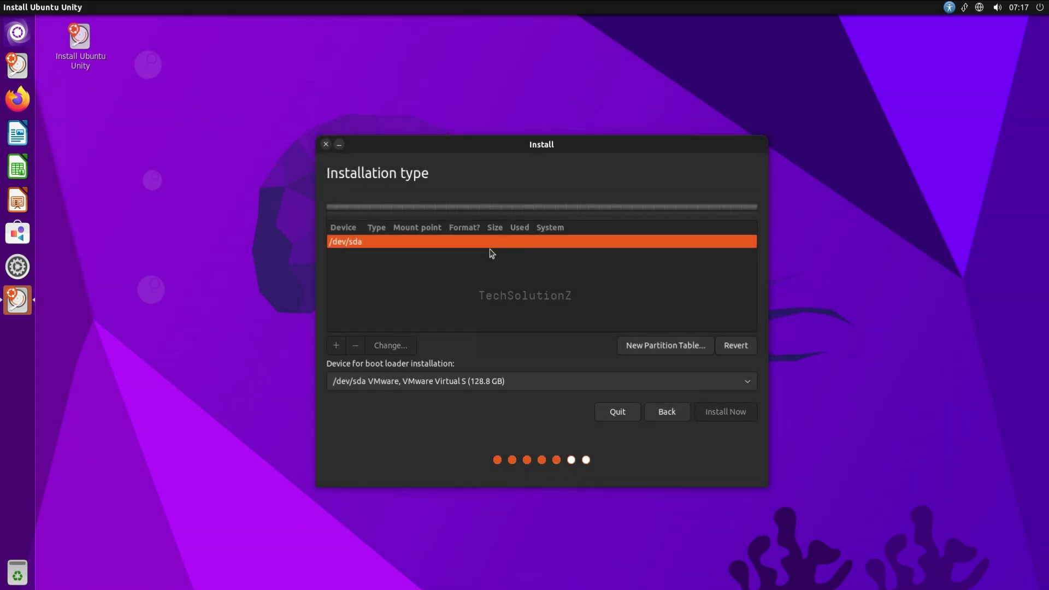
{"action": "left_click", "coordinate": [667, 349]}
{"action": "left_click", "coordinate": [698, 361]}
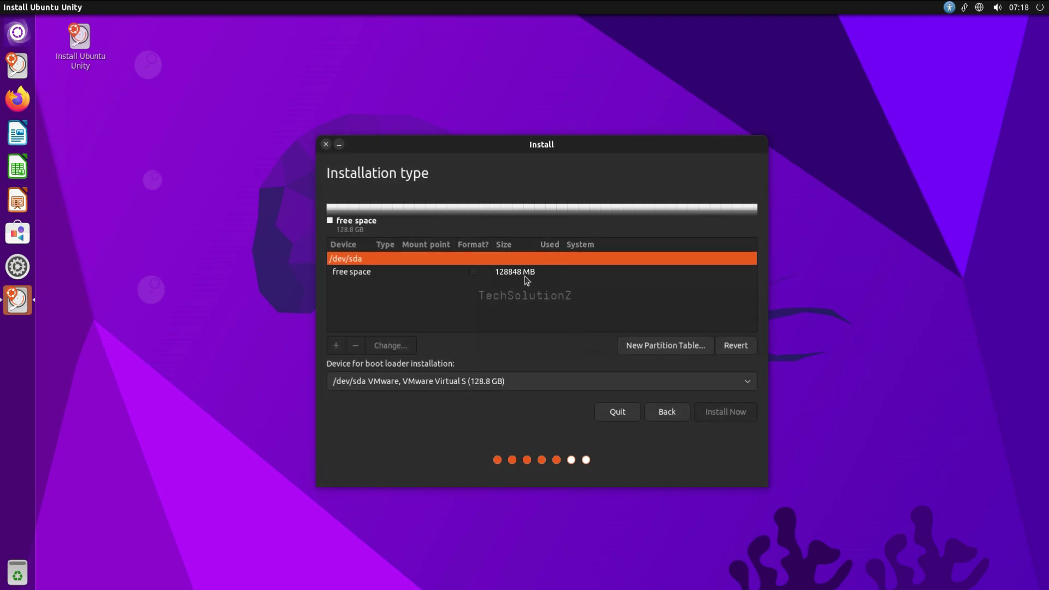
{"action": "left_click", "coordinate": [523, 271]}
{"action": "left_click", "coordinate": [337, 346]}
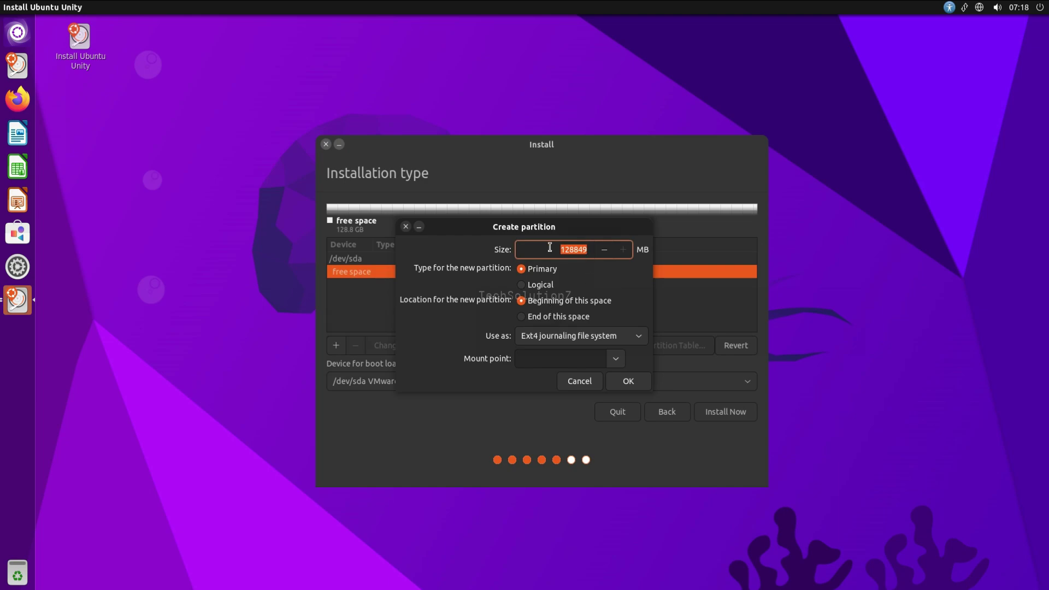
{"action": "type", "text": "512"}
{"action": "left_click", "coordinate": [627, 335]}
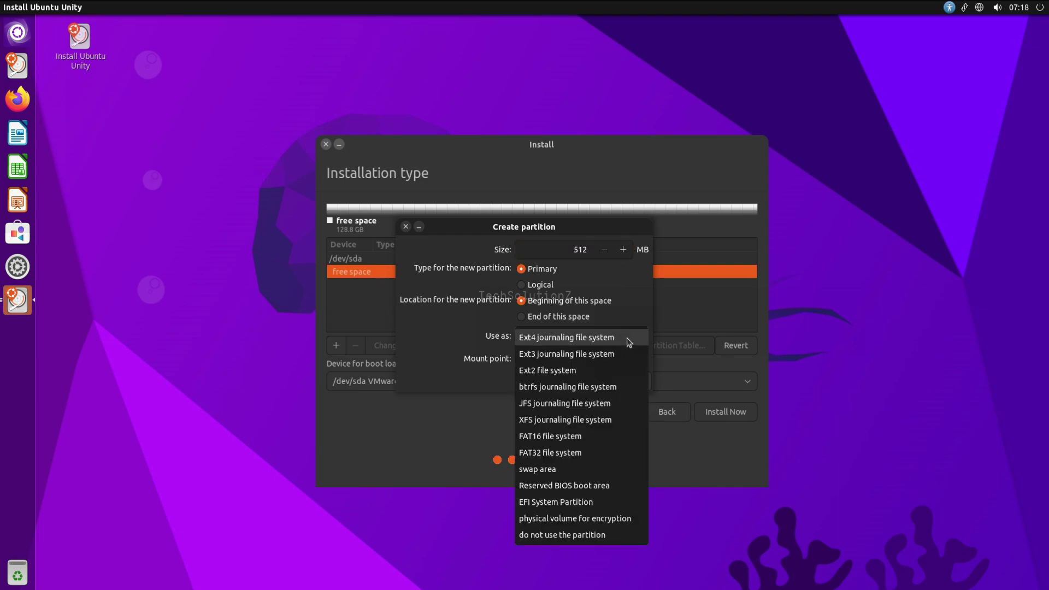
{"action": "left_click", "coordinate": [622, 501]}
{"action": "left_click", "coordinate": [629, 361]}
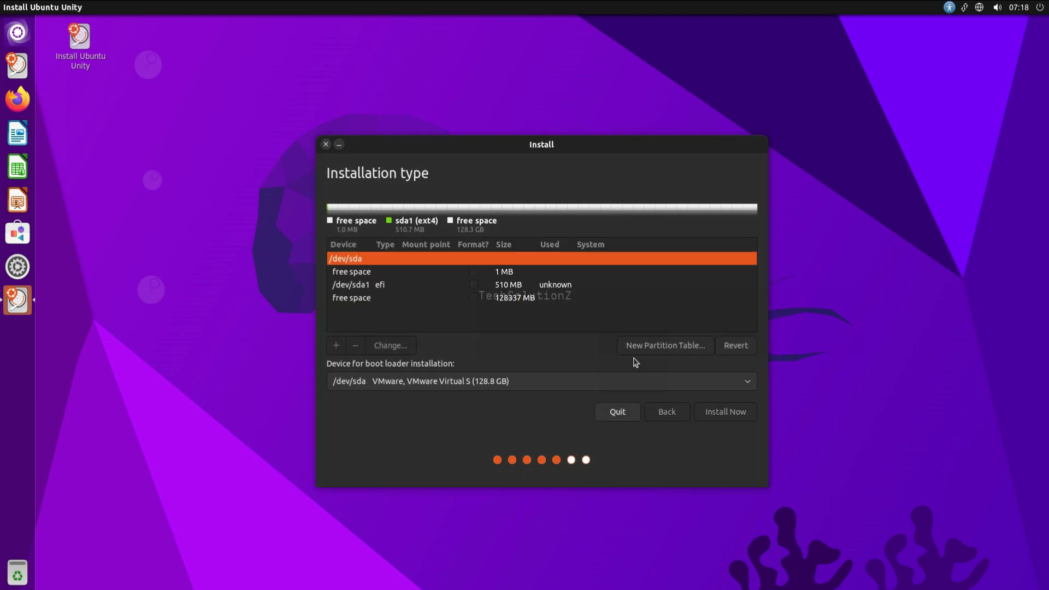
Step: Add an 8192 MB swap partition in the free space
{"action": "left_click", "coordinate": [343, 345]}
{"action": "type", "text": "8192"}
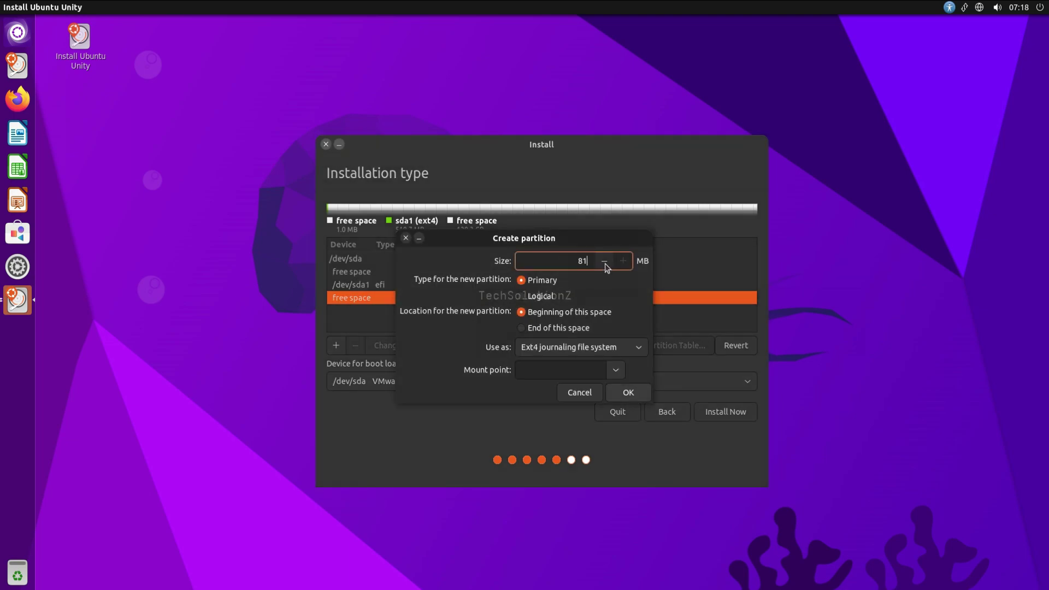
{"action": "left_click", "coordinate": [610, 348]}
{"action": "left_click", "coordinate": [537, 480]}
{"action": "left_click", "coordinate": [628, 362]}
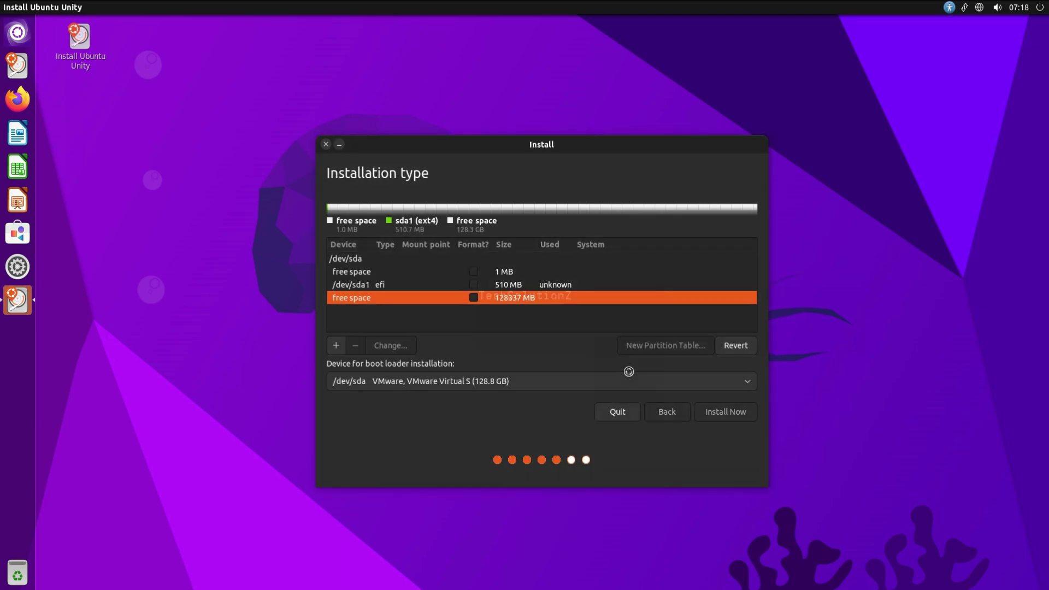
Step: Add a 60000 MB root partition mounted at /
{"action": "left_click", "coordinate": [382, 311]}
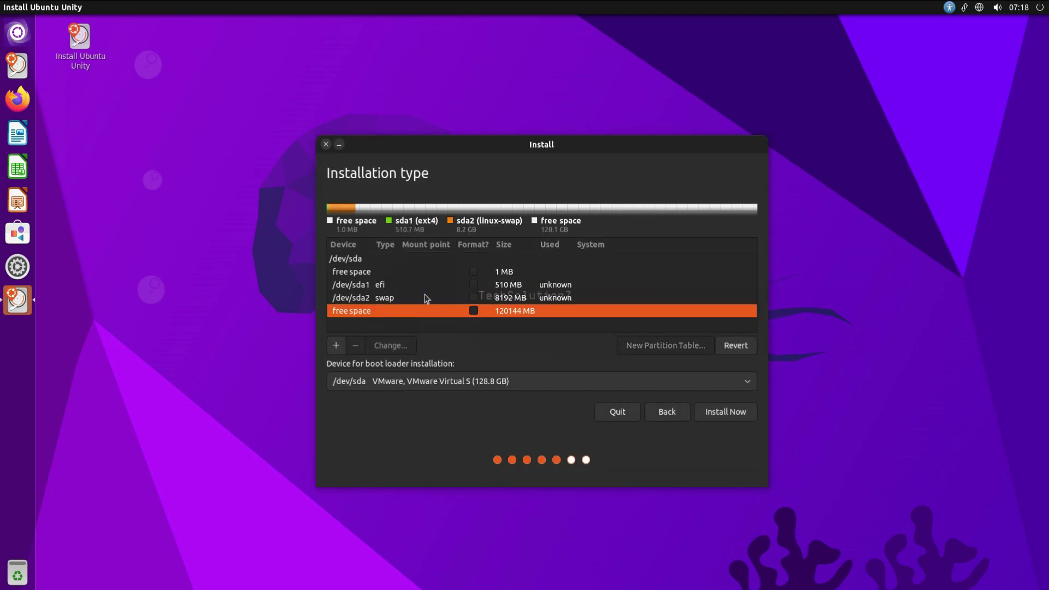
{"action": "left_click", "coordinate": [335, 345]}
{"action": "type", "text": "60000"}
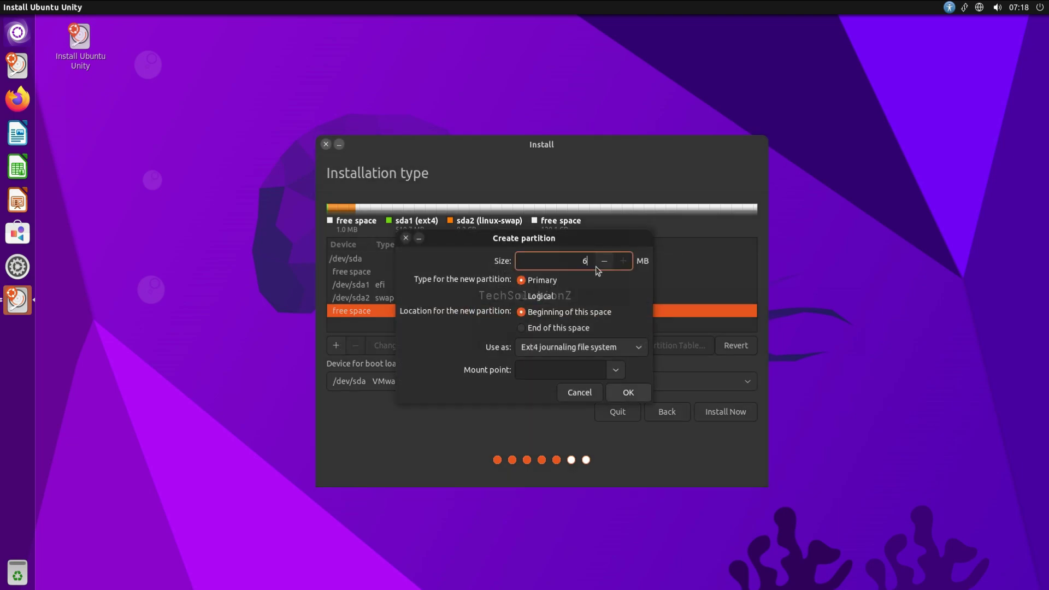
{"action": "left_click", "coordinate": [615, 370]}
{"action": "left_click", "coordinate": [578, 386]}
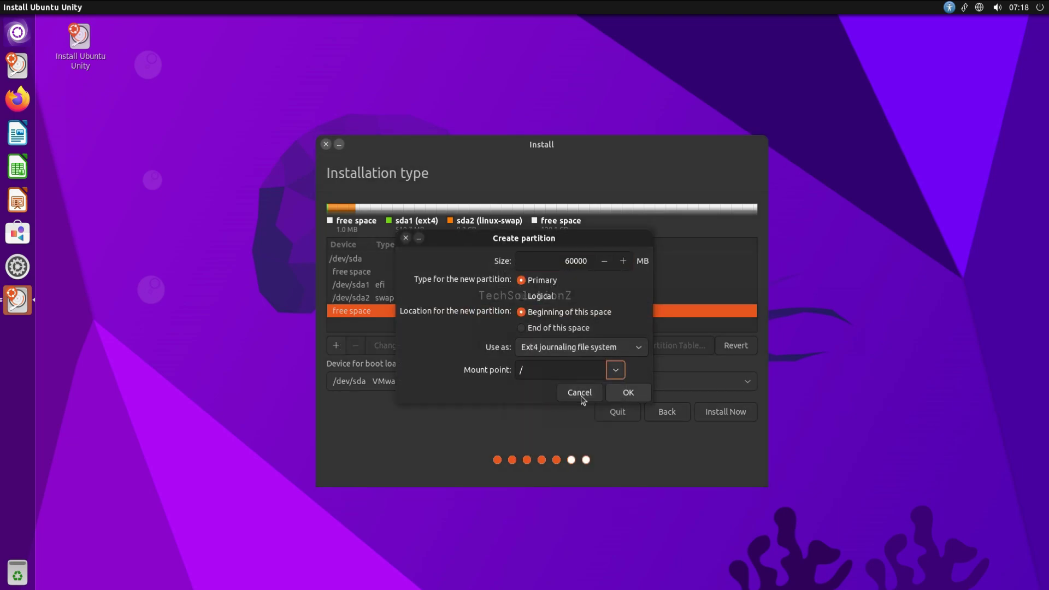
{"action": "left_click", "coordinate": [622, 392]}
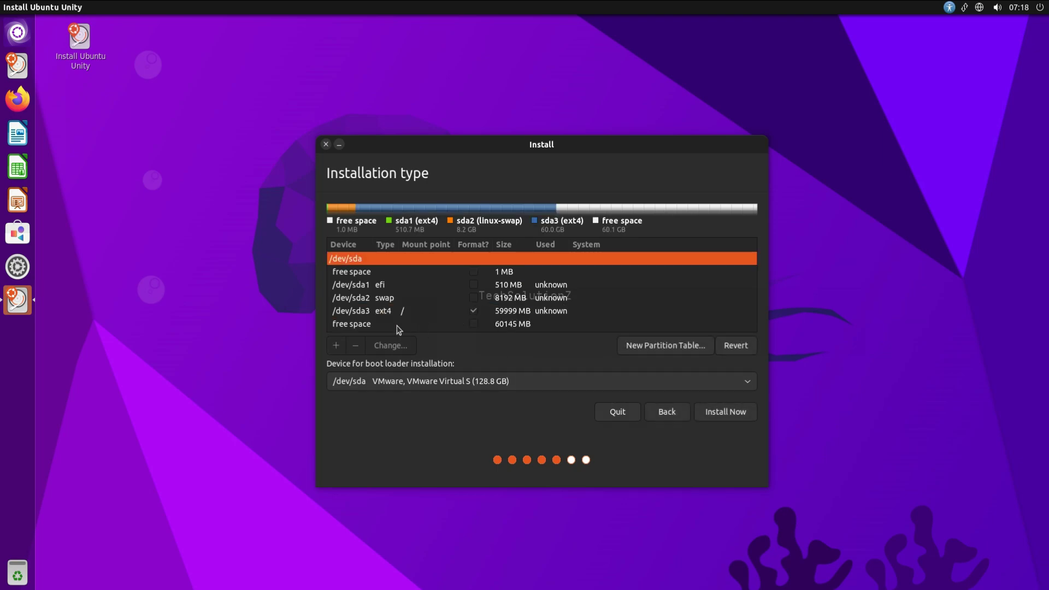
Step: Use the remaining free space for a partition mounted at /home
{"action": "left_click", "coordinate": [355, 324]}
{"action": "left_click", "coordinate": [336, 345]}
{"action": "left_click", "coordinate": [615, 359]}
{"action": "left_click", "coordinate": [535, 414]}
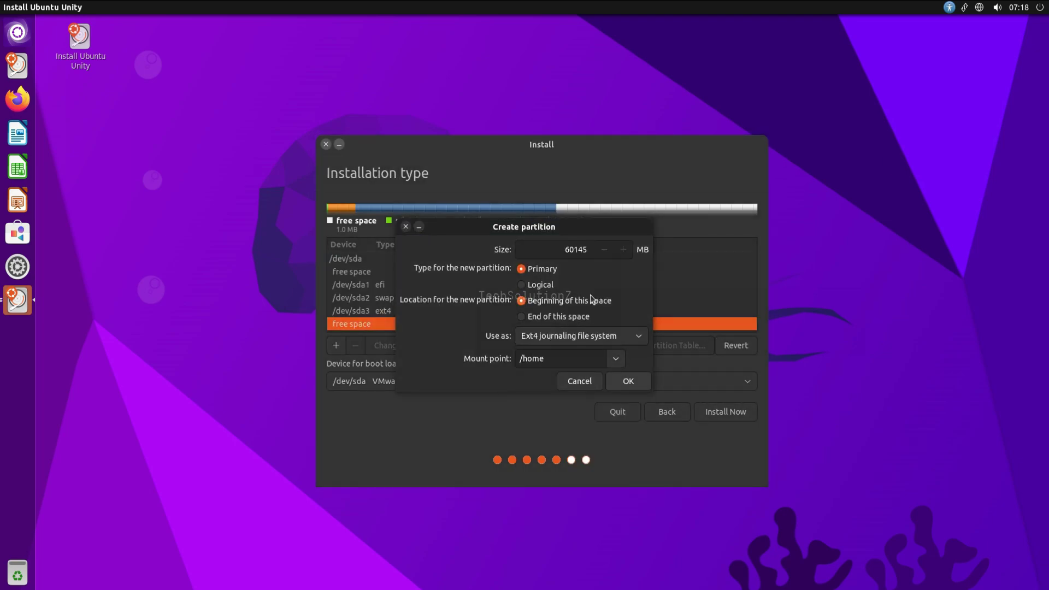
{"action": "left_click", "coordinate": [631, 378]}
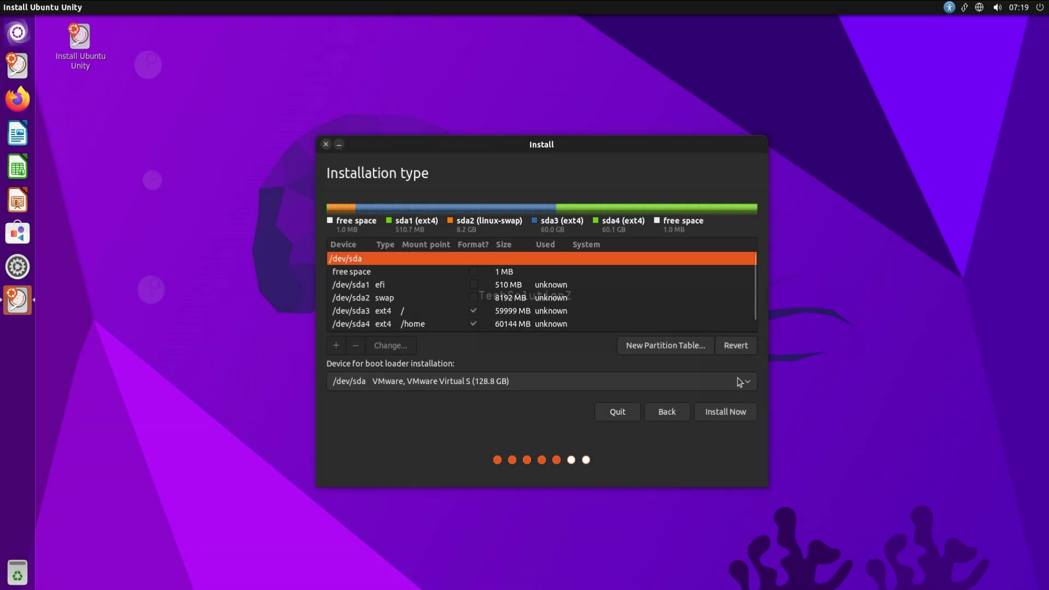
Step: Write the partition changes to disk and set the computer name to Ubuntu-Unity
{"action": "left_click", "coordinate": [740, 411]}
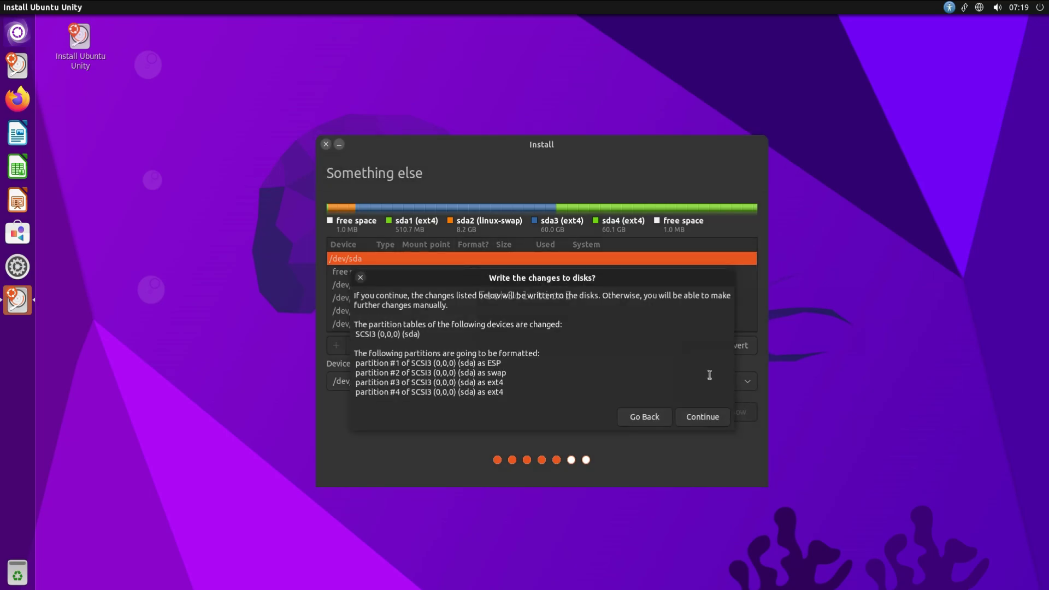
{"action": "left_click", "coordinate": [698, 416]}
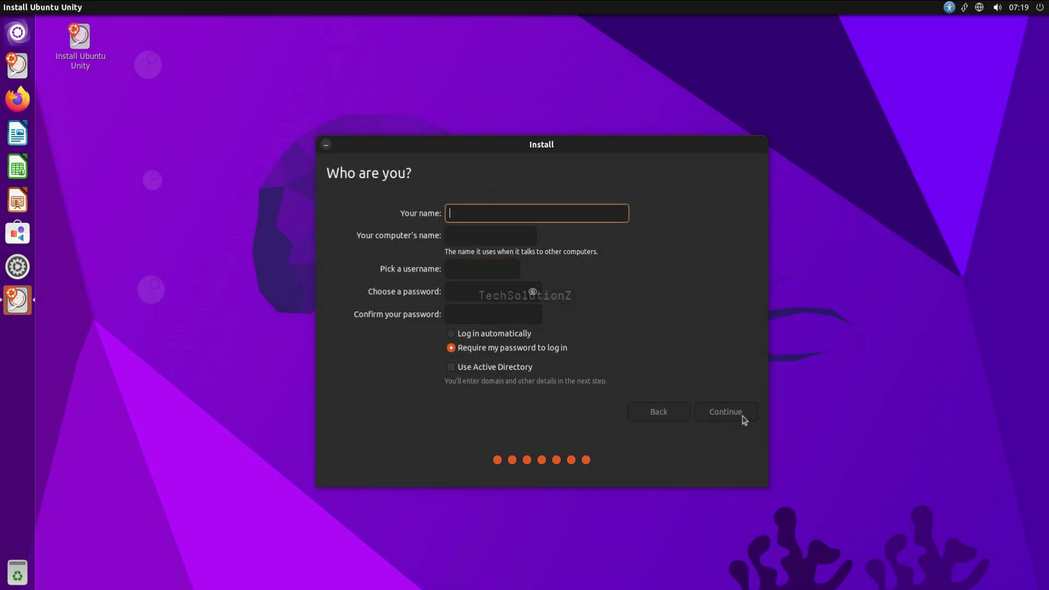
{"action": "left_click", "coordinate": [477, 266]}
{"action": "type", "text": "Ubuntu"}
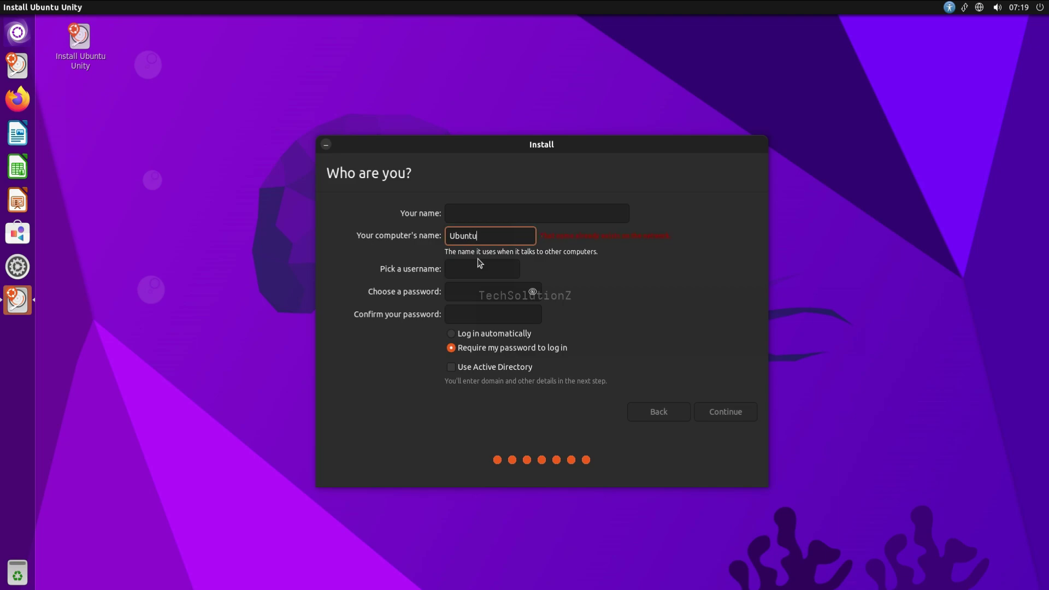
{"action": "type", "text": "-Unity"}
Step: Enter the user's name and account password, then continue the installation
{"action": "key", "text": "shift+Tab"}
{"action": "type", "text": "techsolutionz"}
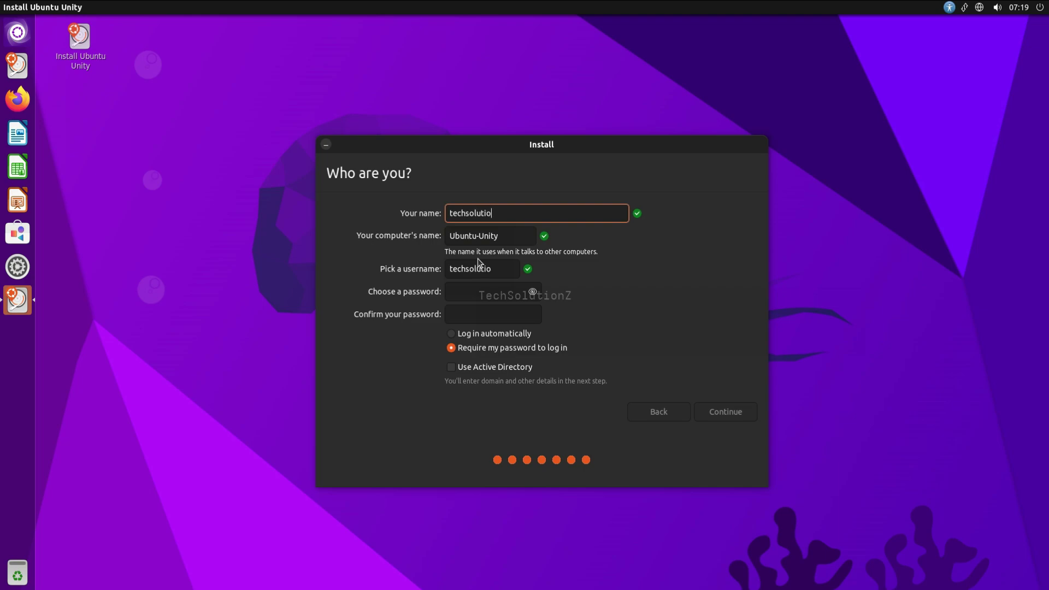
{"action": "key", "text": "Tab"}
{"action": "key", "text": "Tab"}
{"action": "key", "text": "Tab"}
{"action": "type", "text": "******"}
{"action": "key", "text": "Tab"}
{"action": "type", "text": "******"}
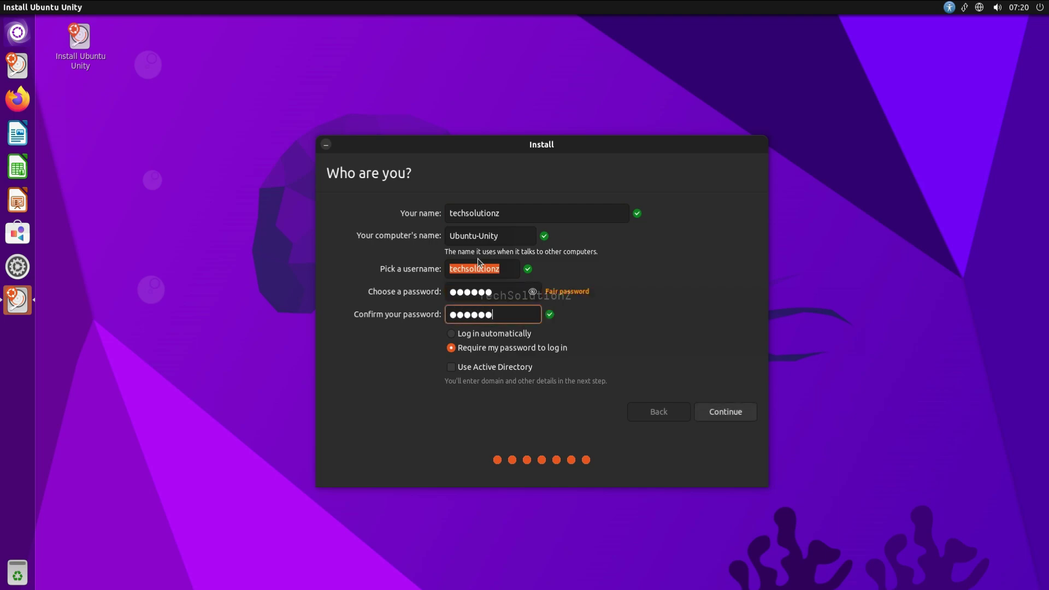
{"action": "left_click", "coordinate": [725, 411]}
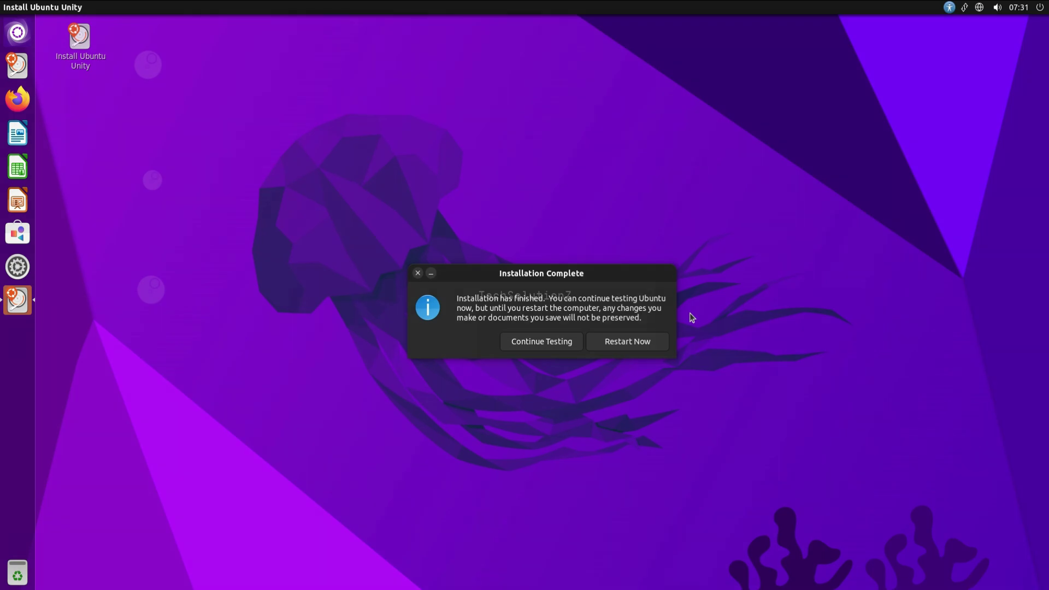
Step: Reboot into the installed system, log in with the account password, and open Change Desktop Background
{"action": "left_click", "coordinate": [644, 342]}
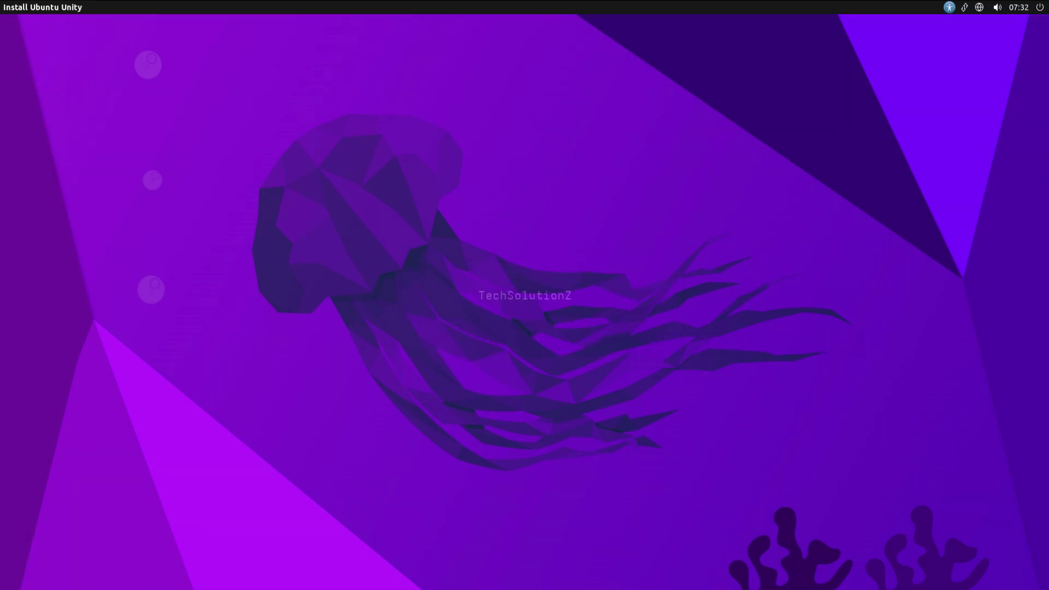
{"action": "key", "text": "Return"}
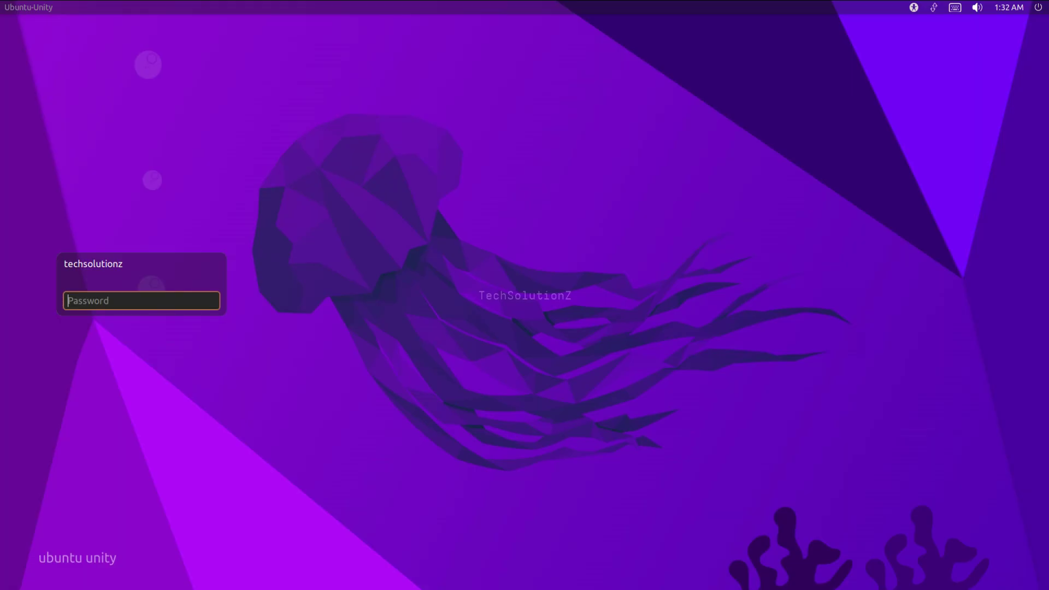
{"action": "type", "text": "••••••"}
{"action": "key", "text": "Return"}
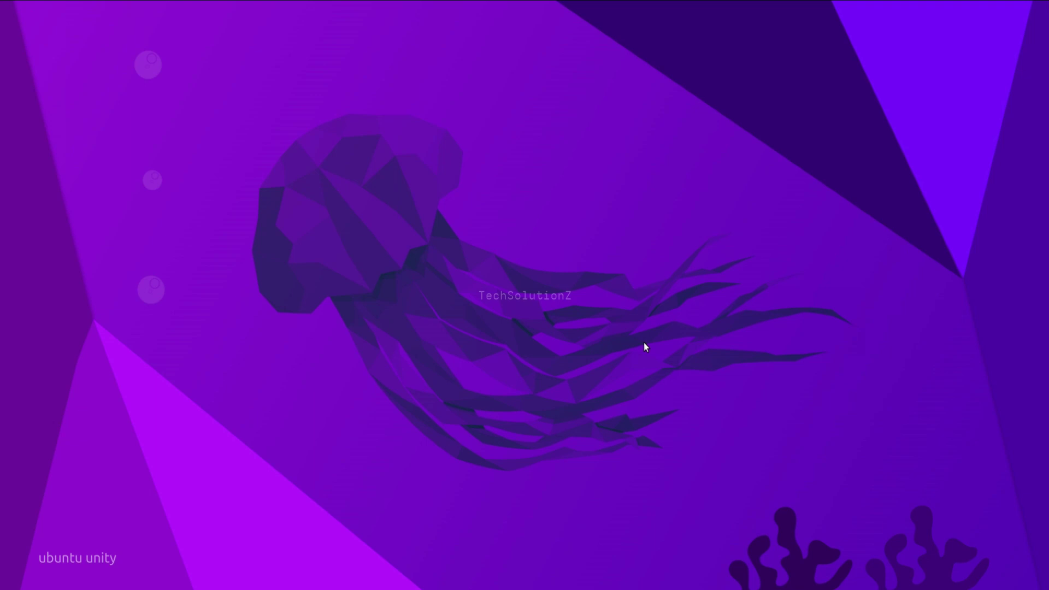
{"action": "right_click", "coordinate": [399, 186]}
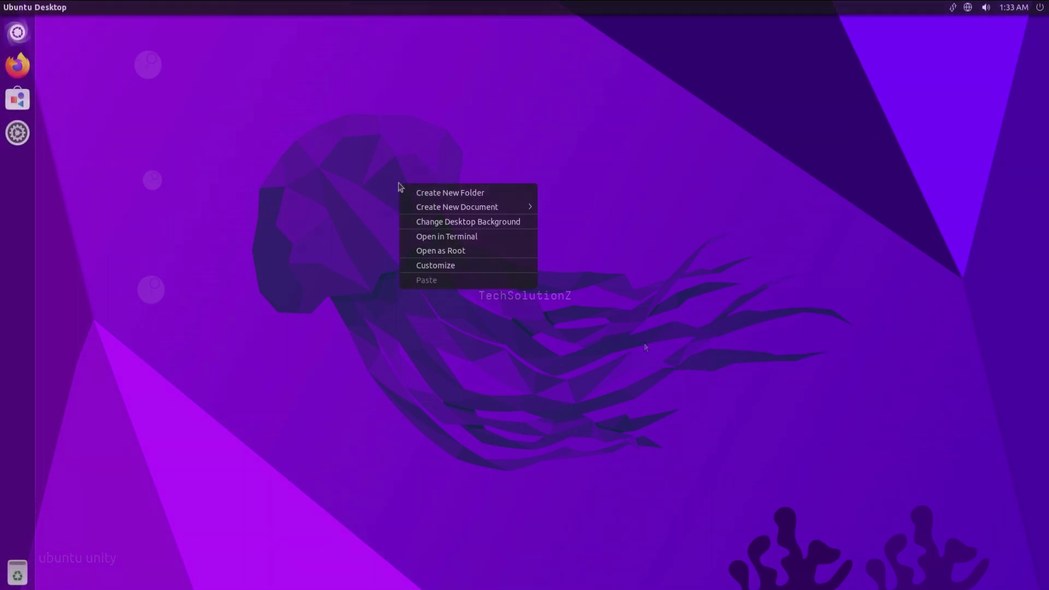
{"action": "left_click", "coordinate": [445, 222]}
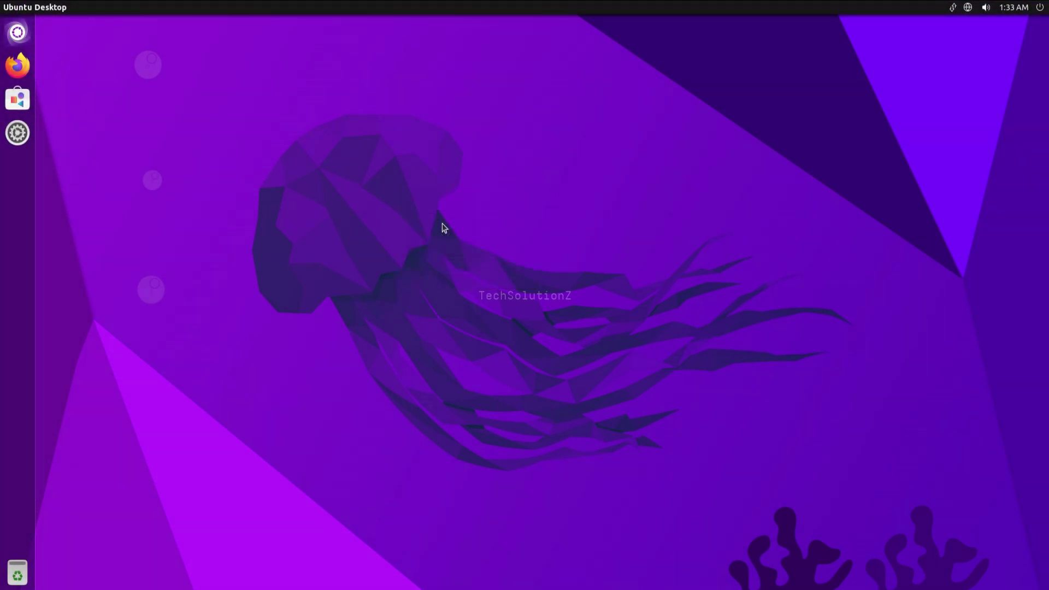